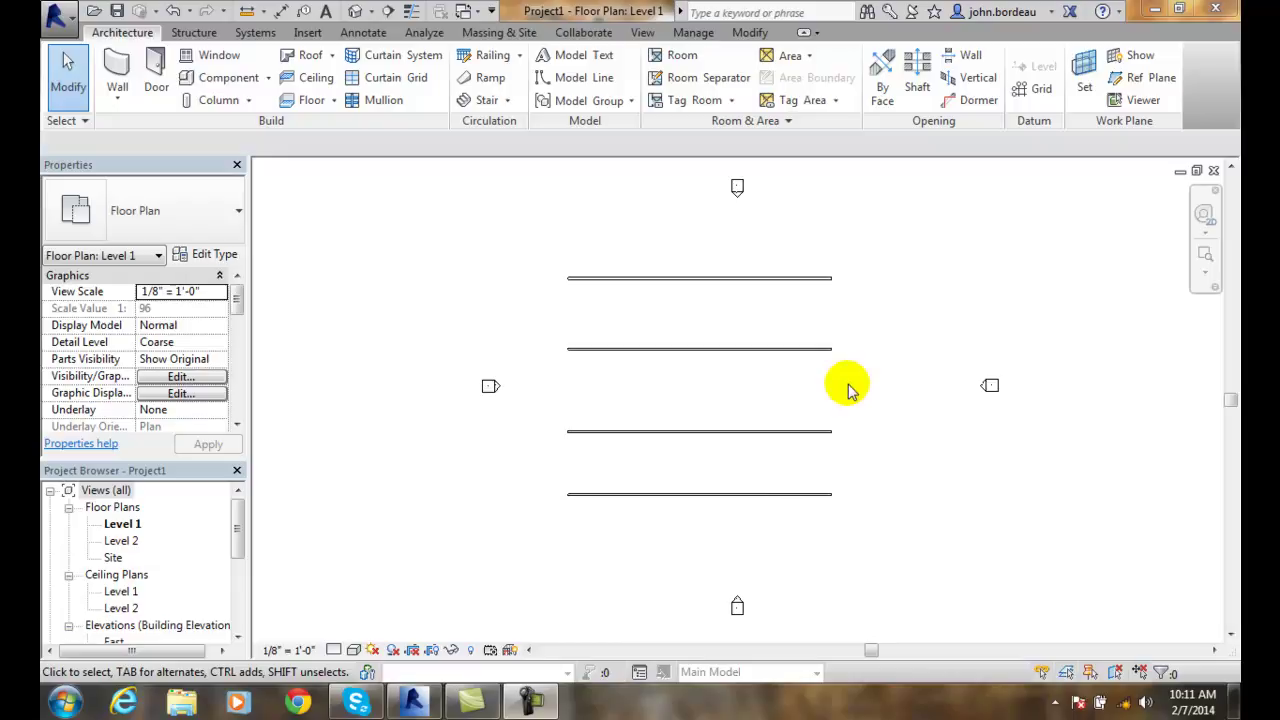
Start the Split Element tool from the Modify tab on the Level 1 floor plan
click(751, 33)
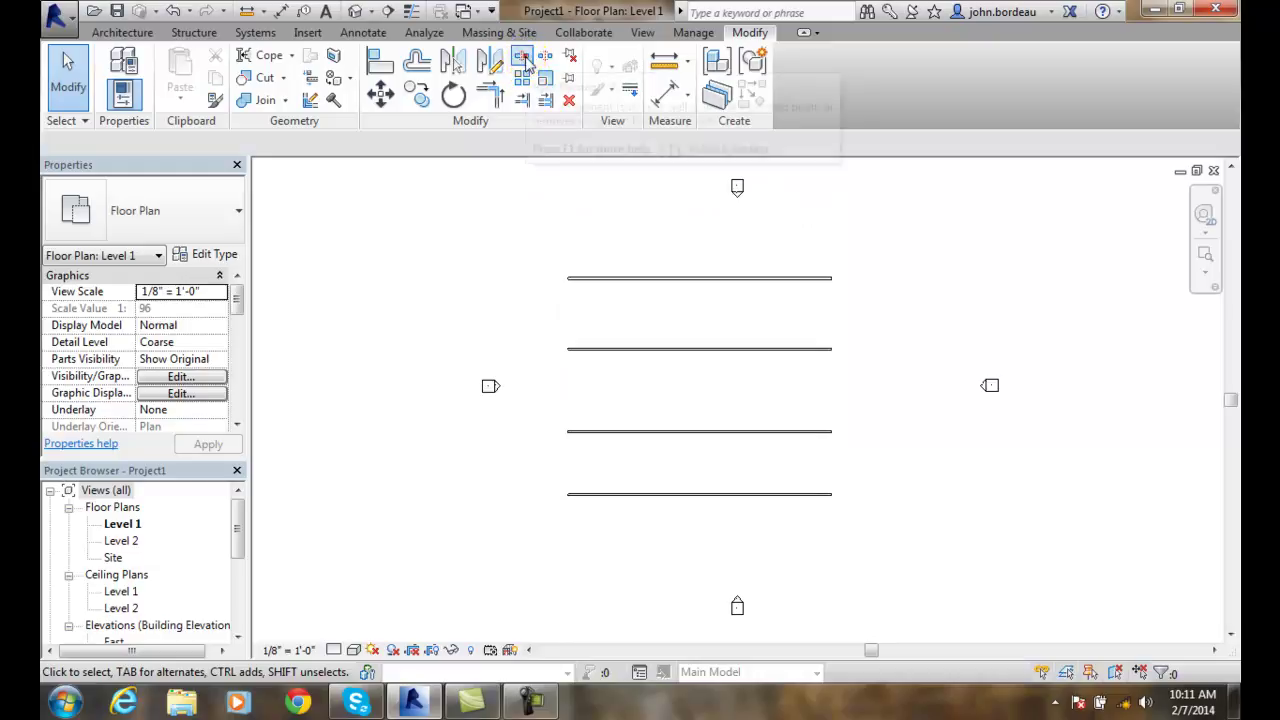
click(522, 58)
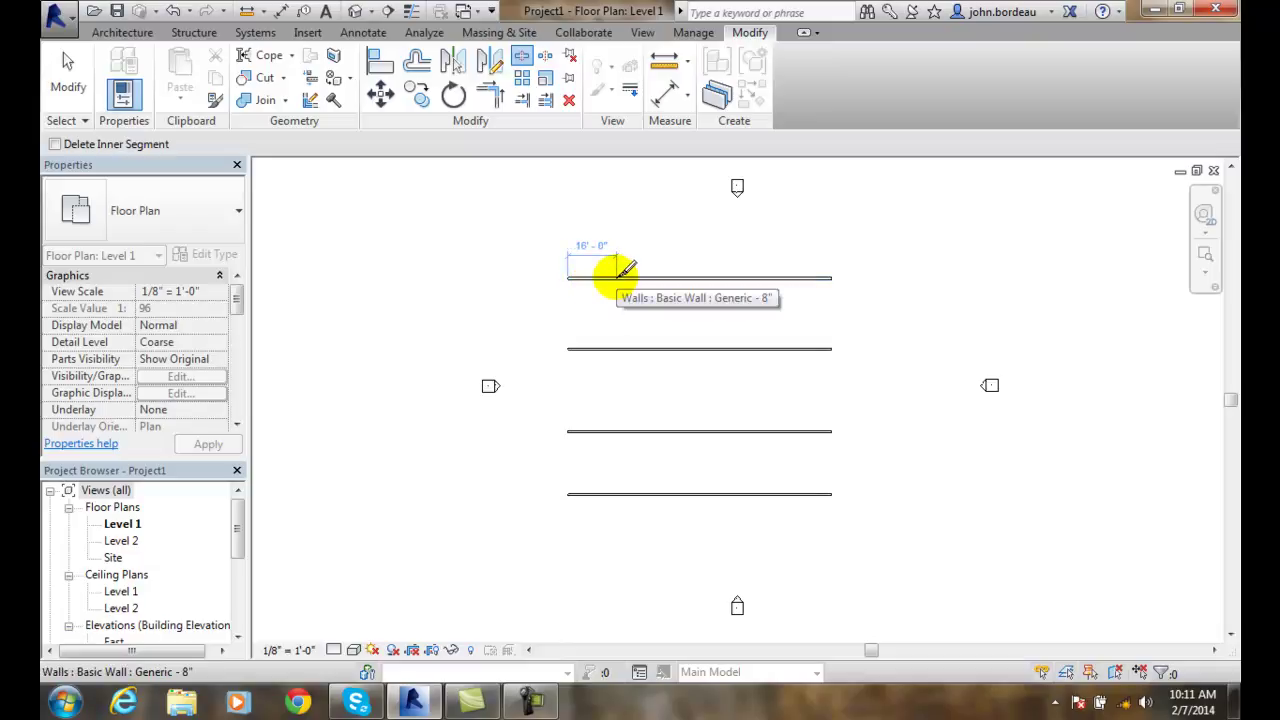
With Delete Inner Segment on, cut the top wall twice to remove a gap between the cuts
click(56, 145)
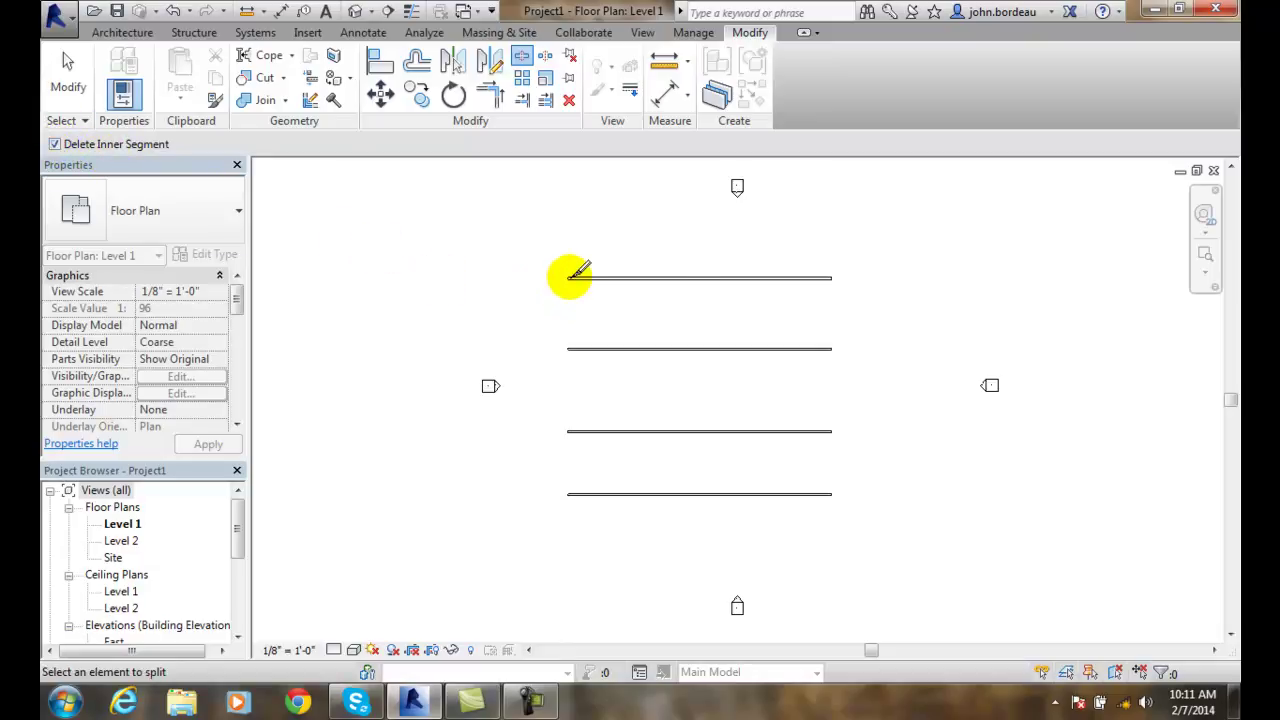
click(640, 266)
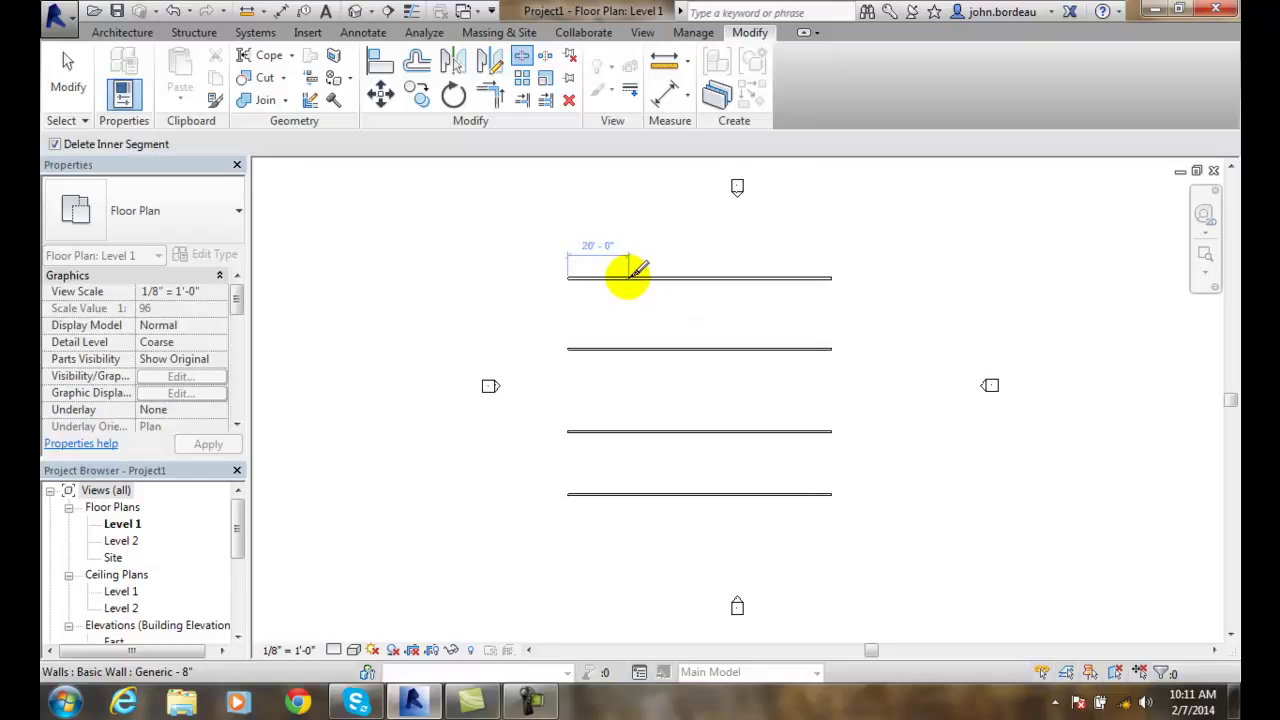
click(630, 272)
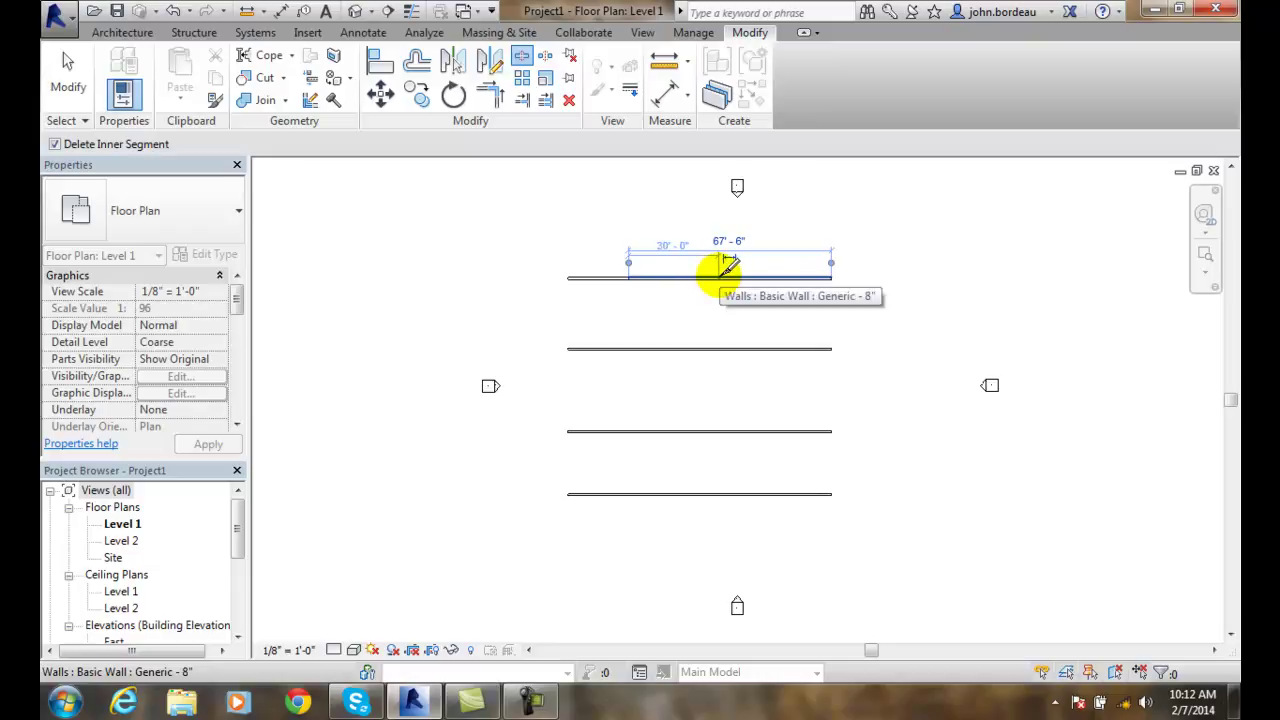
click(720, 277)
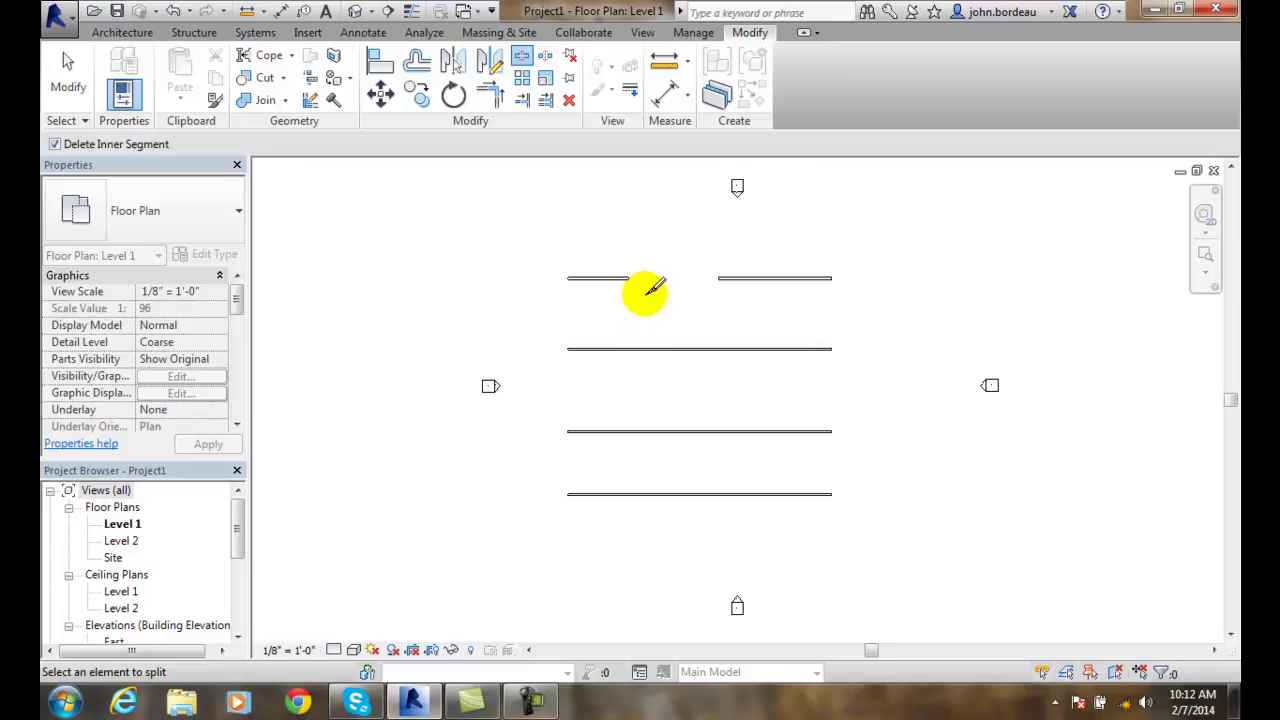
Restart Split Element with Delete Inner Segment unchecked, then select the second wall to check it
key(Escape)
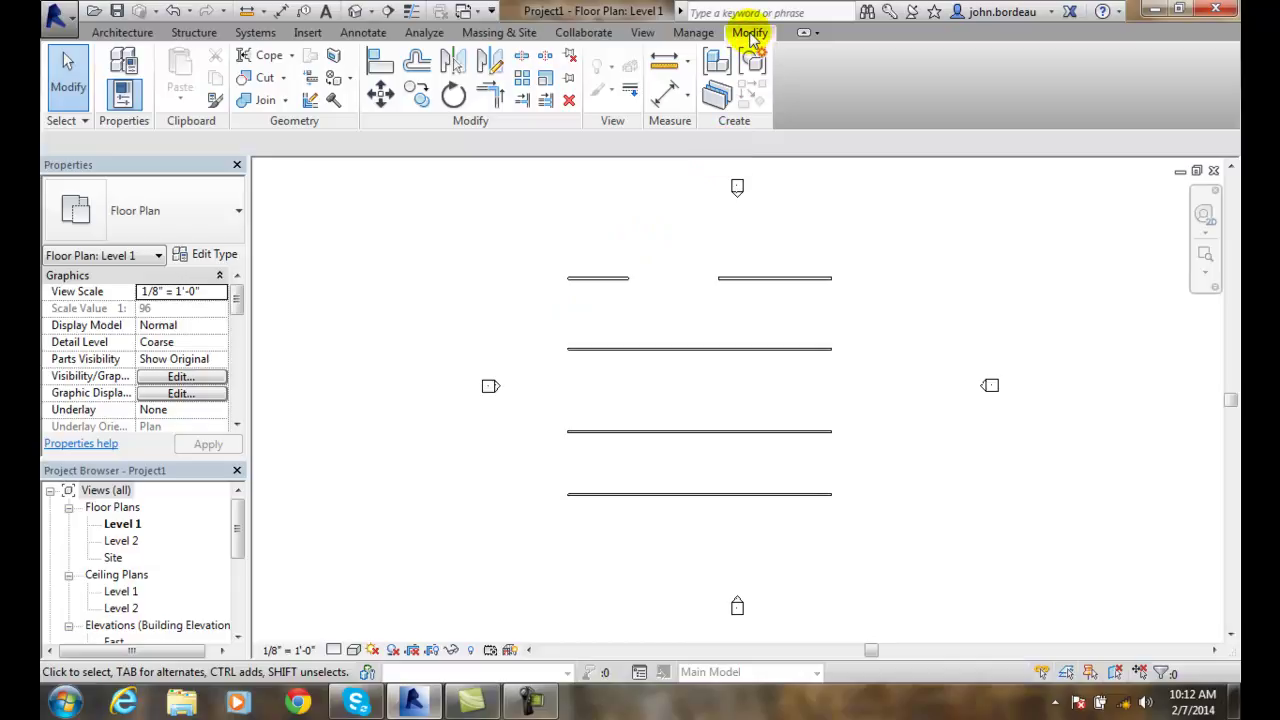
click(521, 60)
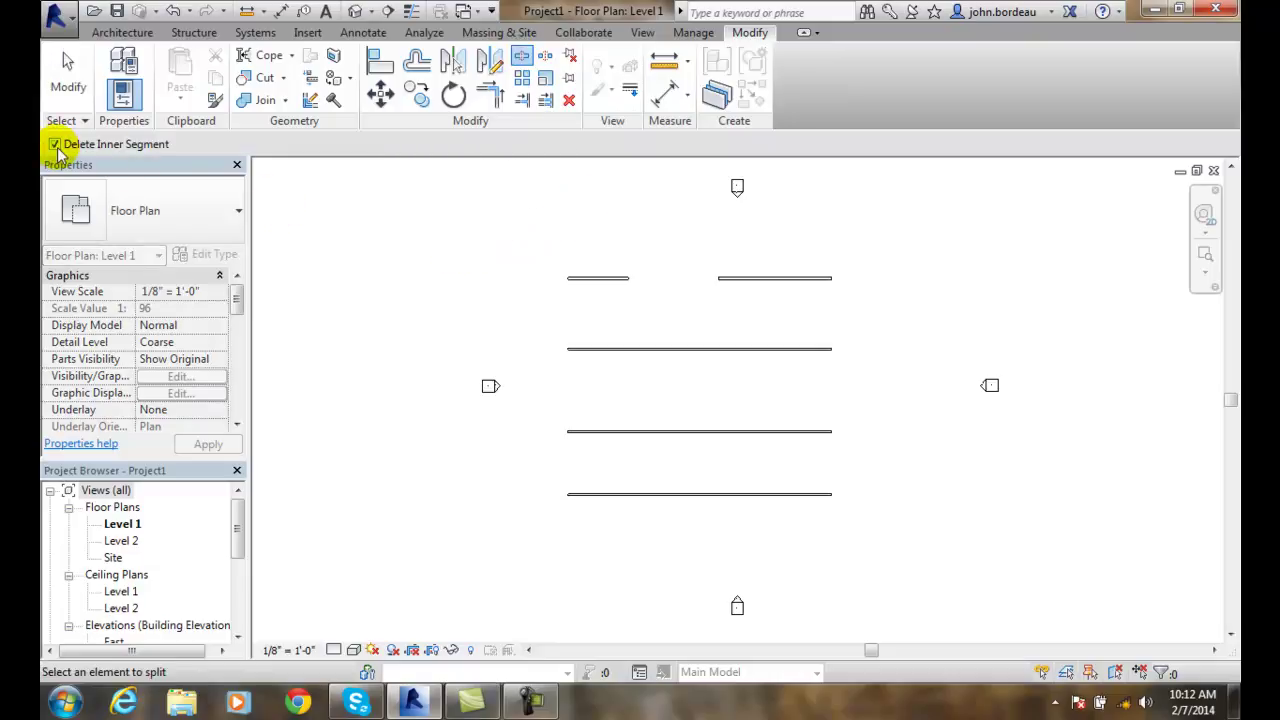
click(55, 144)
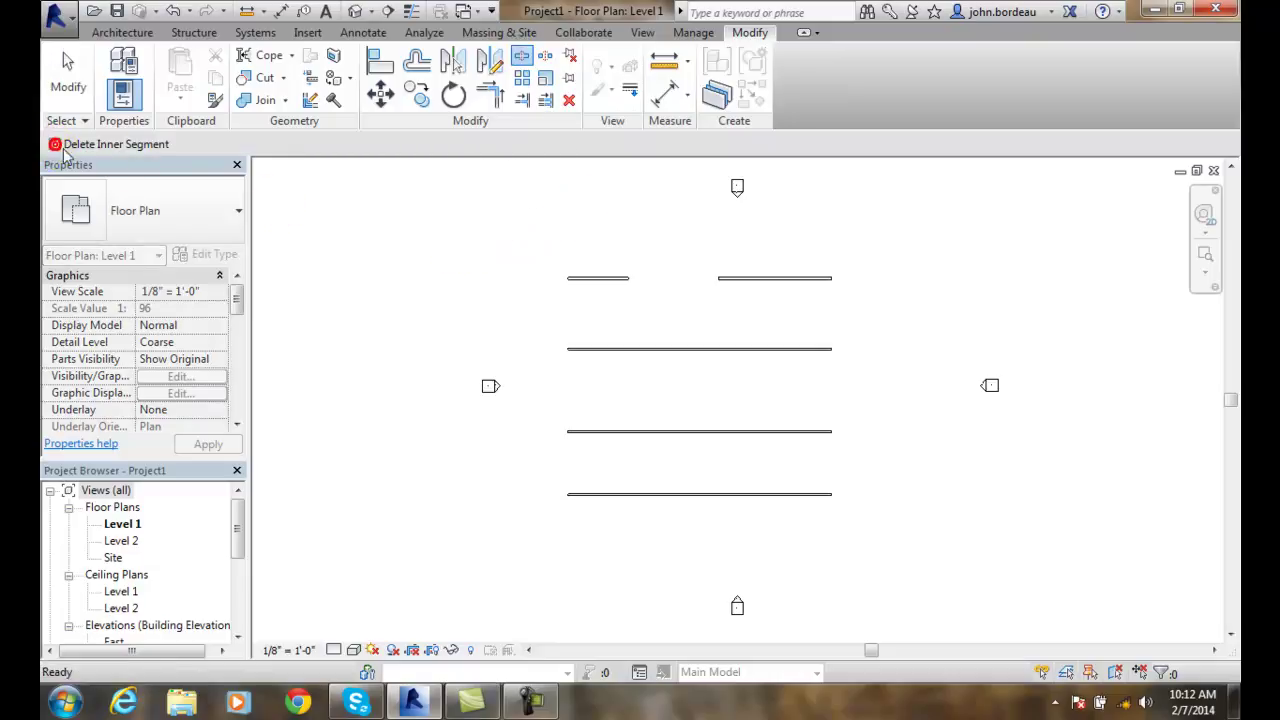
click(569, 346)
key(Escape)
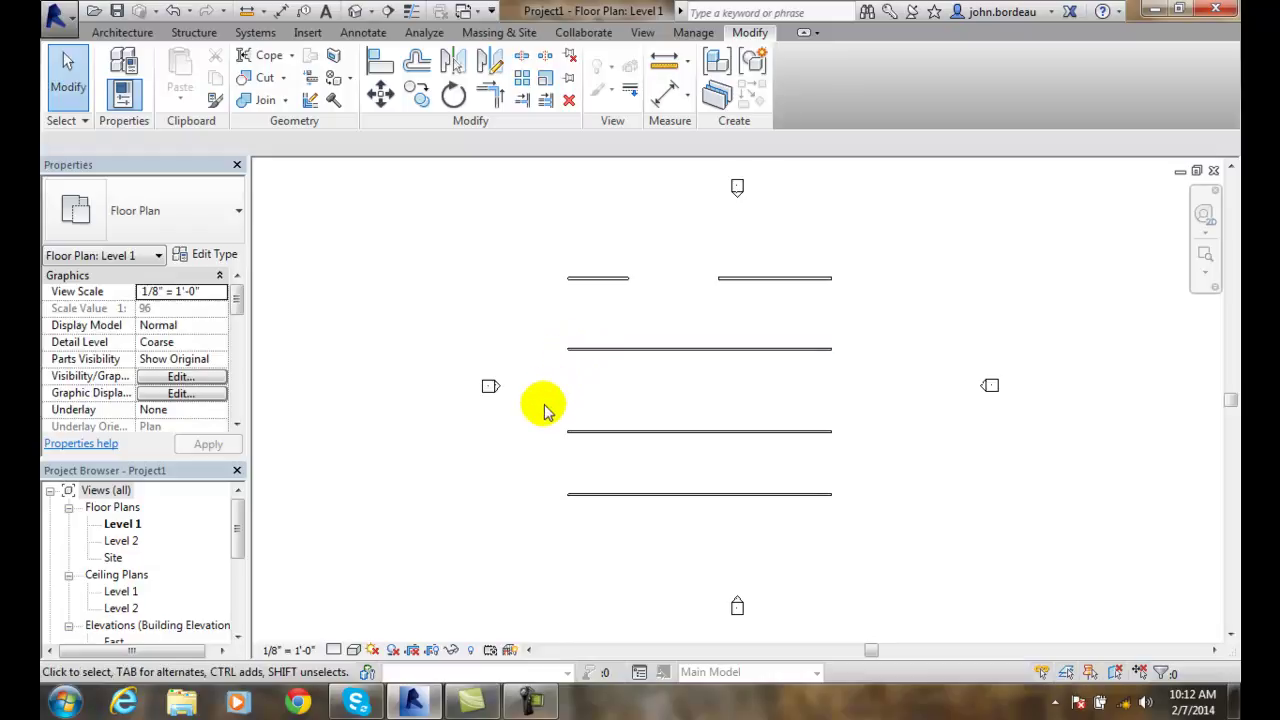
click(614, 349)
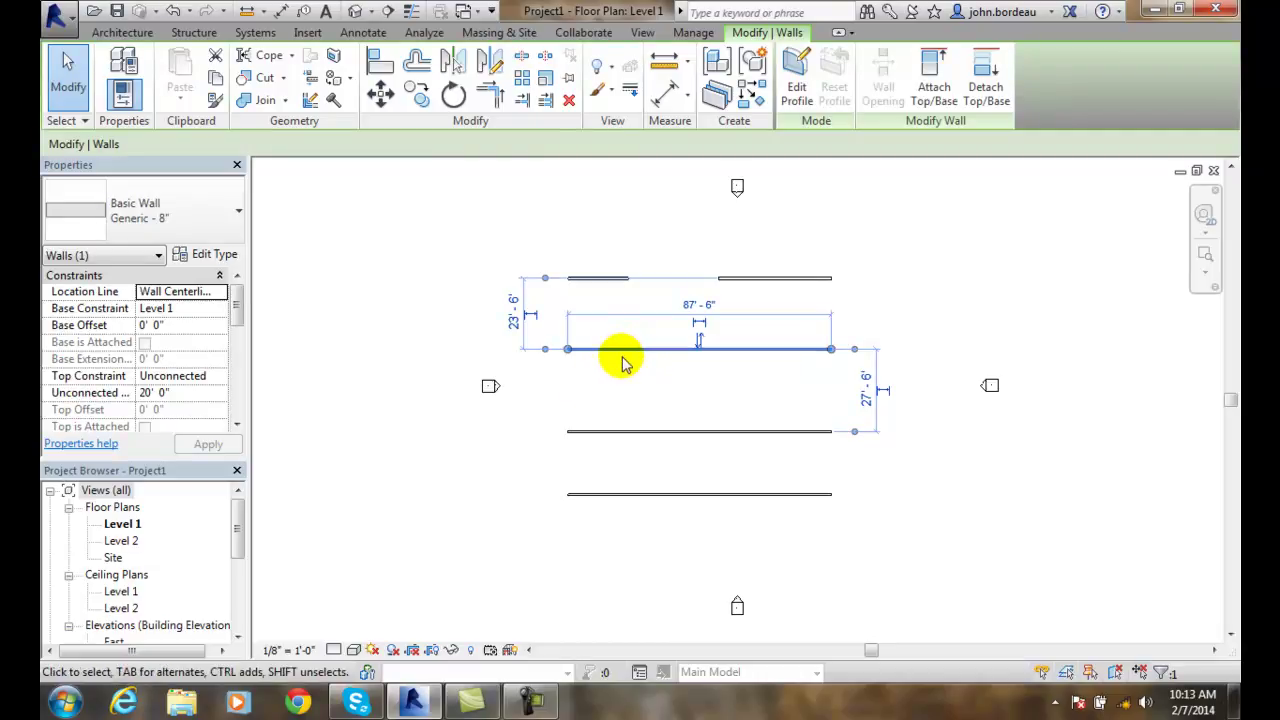
key(Escape)
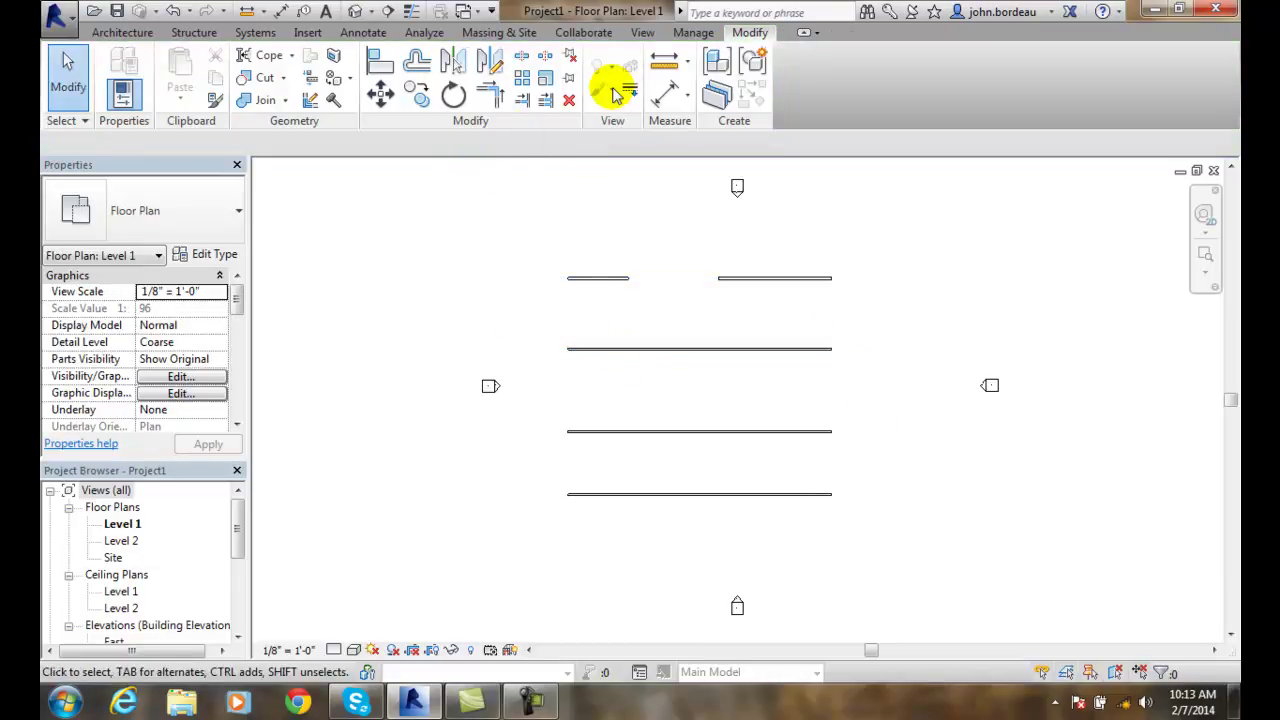
Split the second wall at 20 feet and below the gap's right edge, keeping the middle piece
click(528, 95)
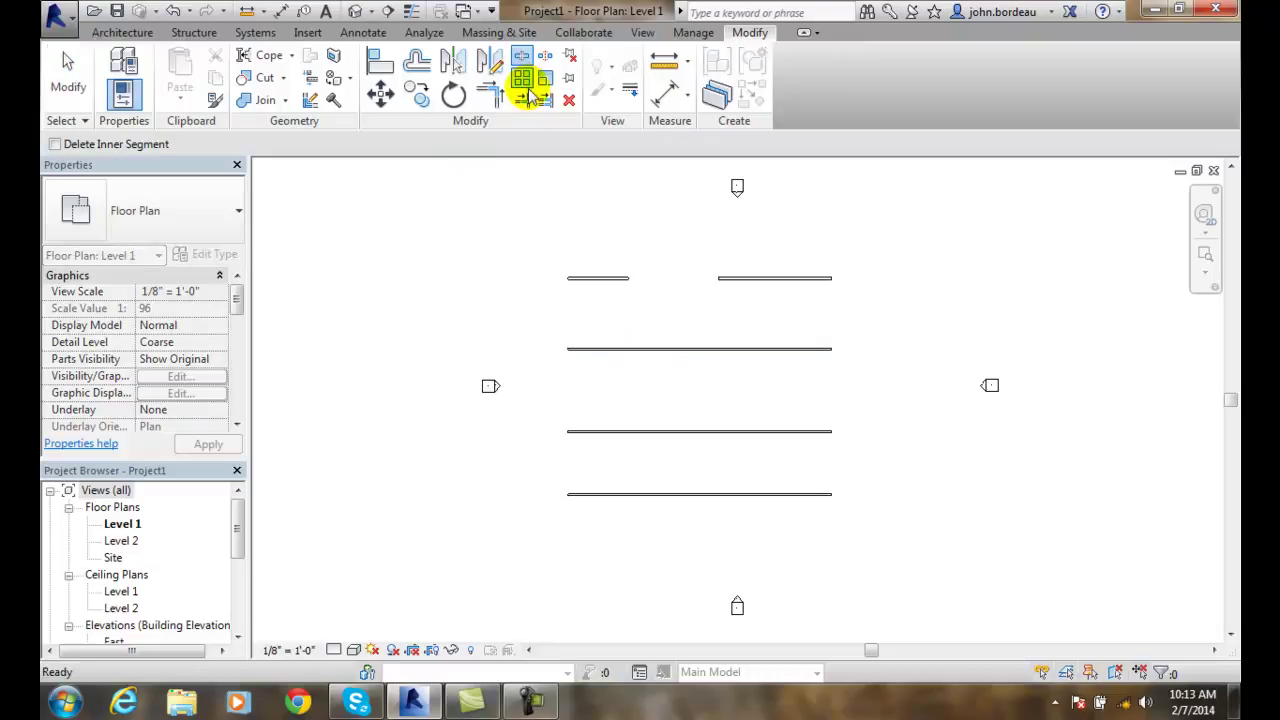
click(631, 341)
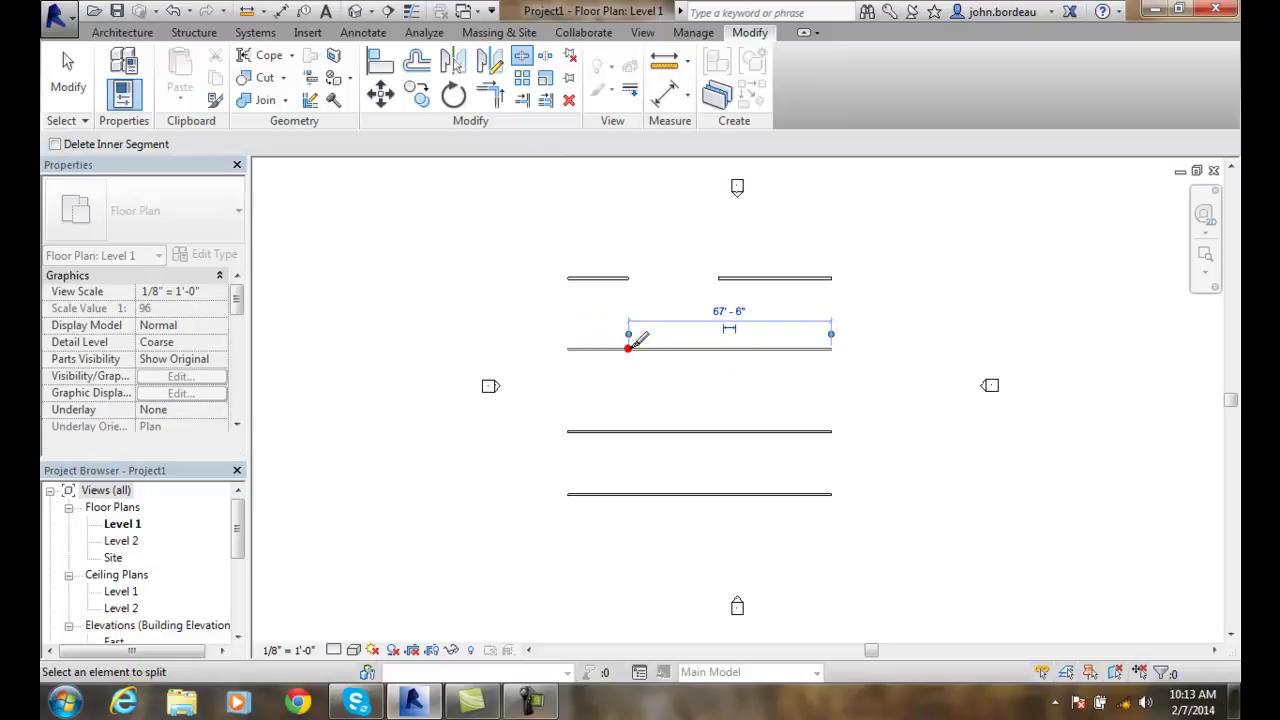
click(720, 348)
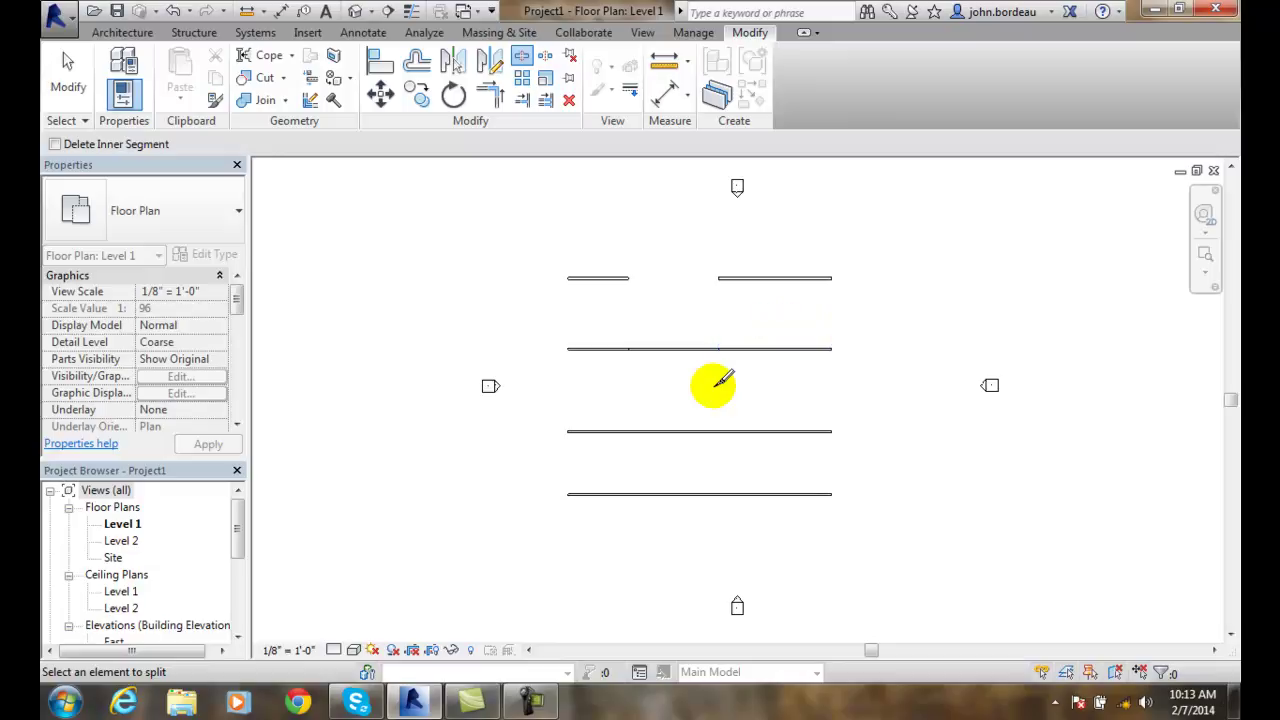
scroll(705, 373, up, 4)
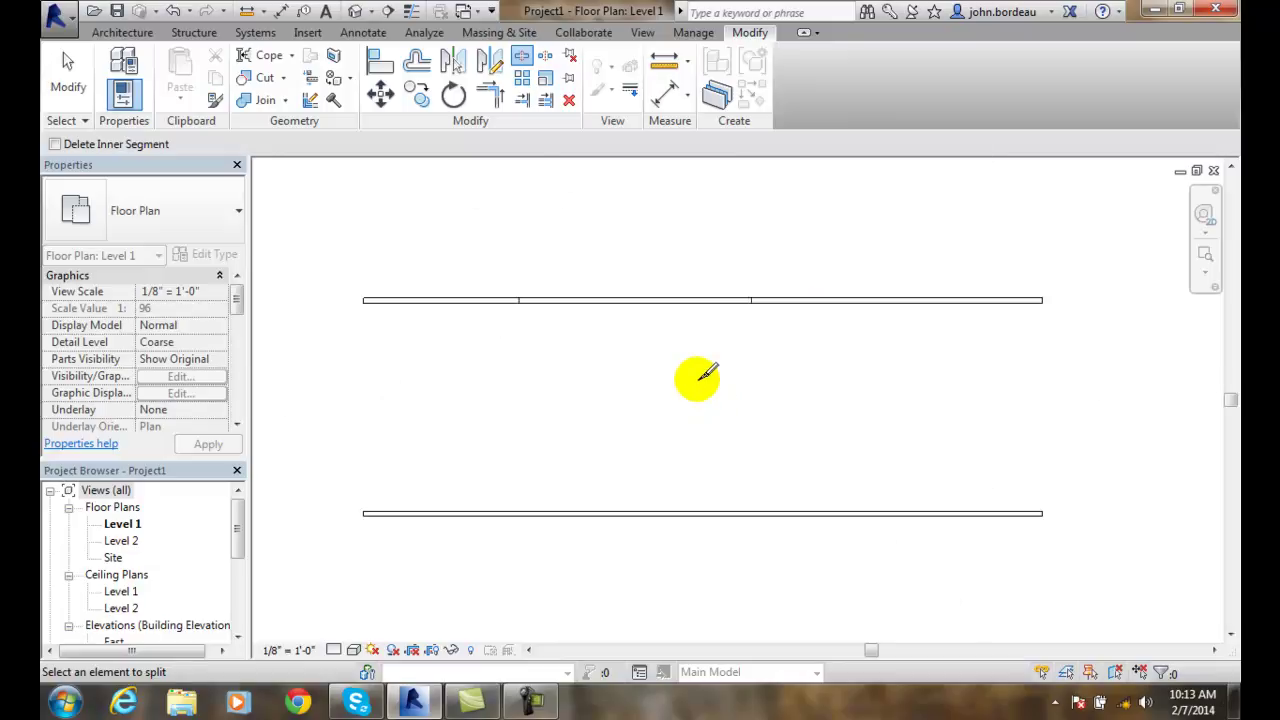
Check the middle, right and left wall pieces one at a time to find the segments
key(Escape)
click(648, 296)
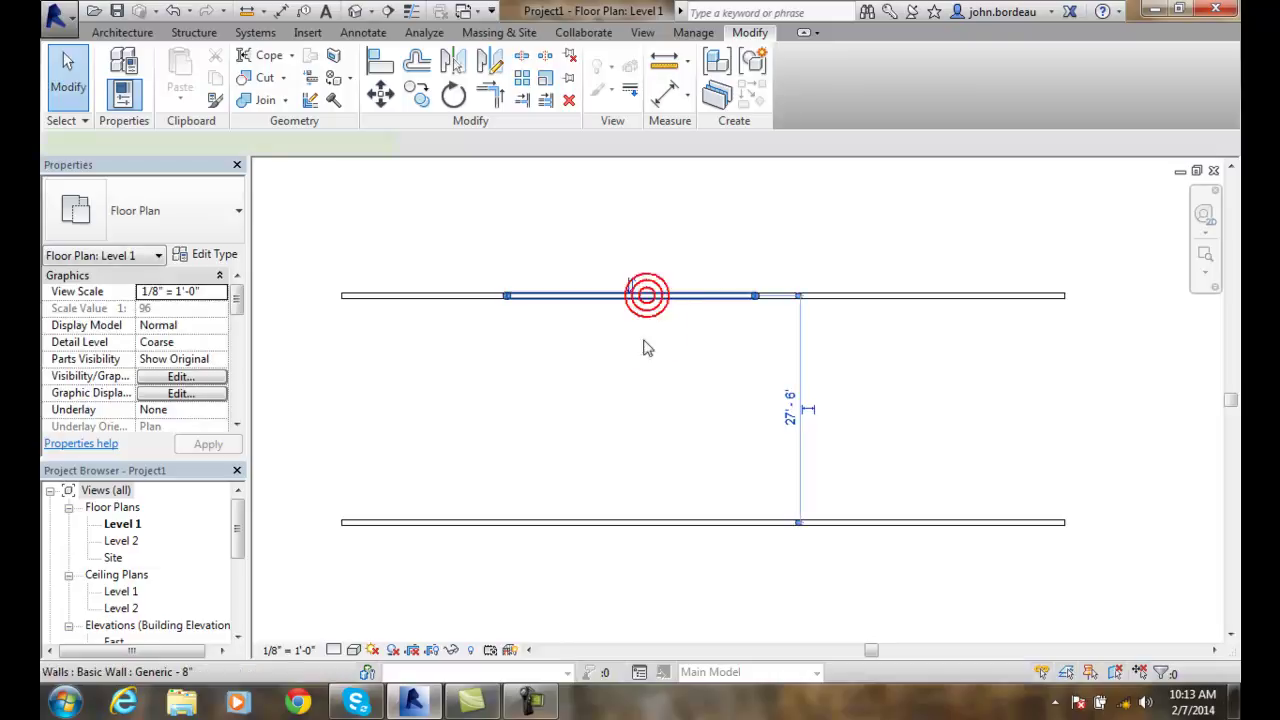
click(618, 385)
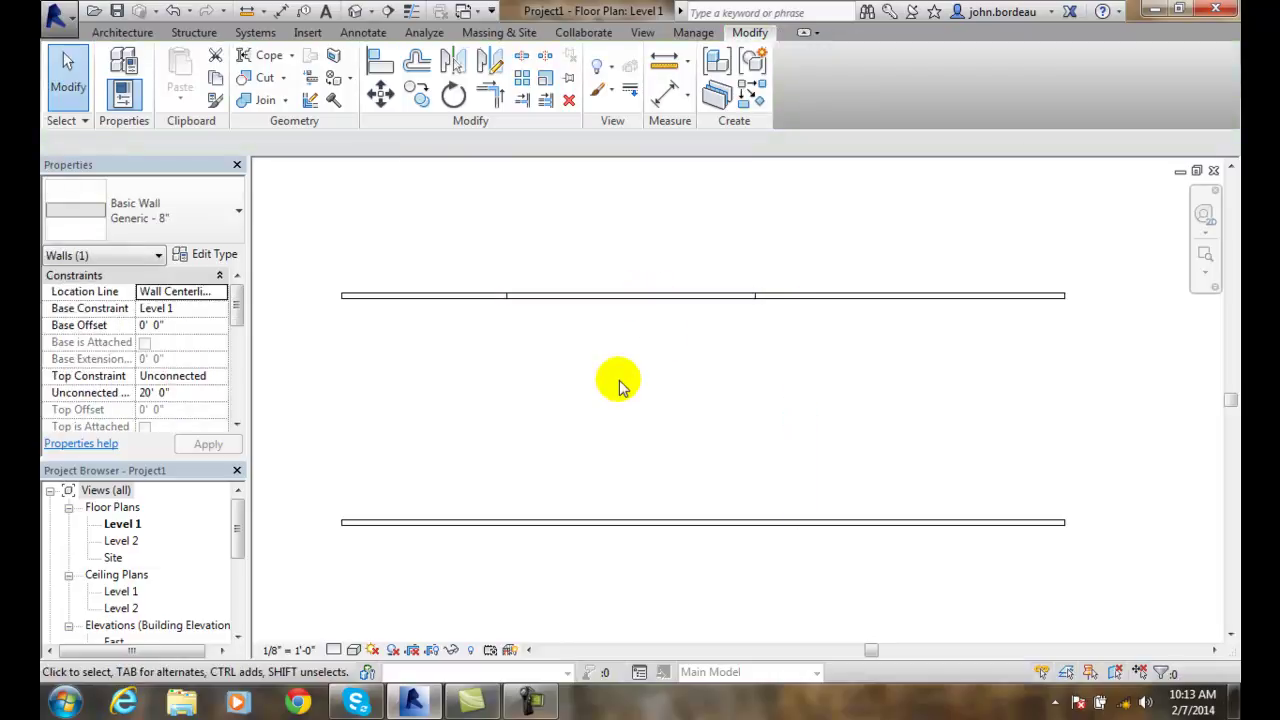
click(801, 296)
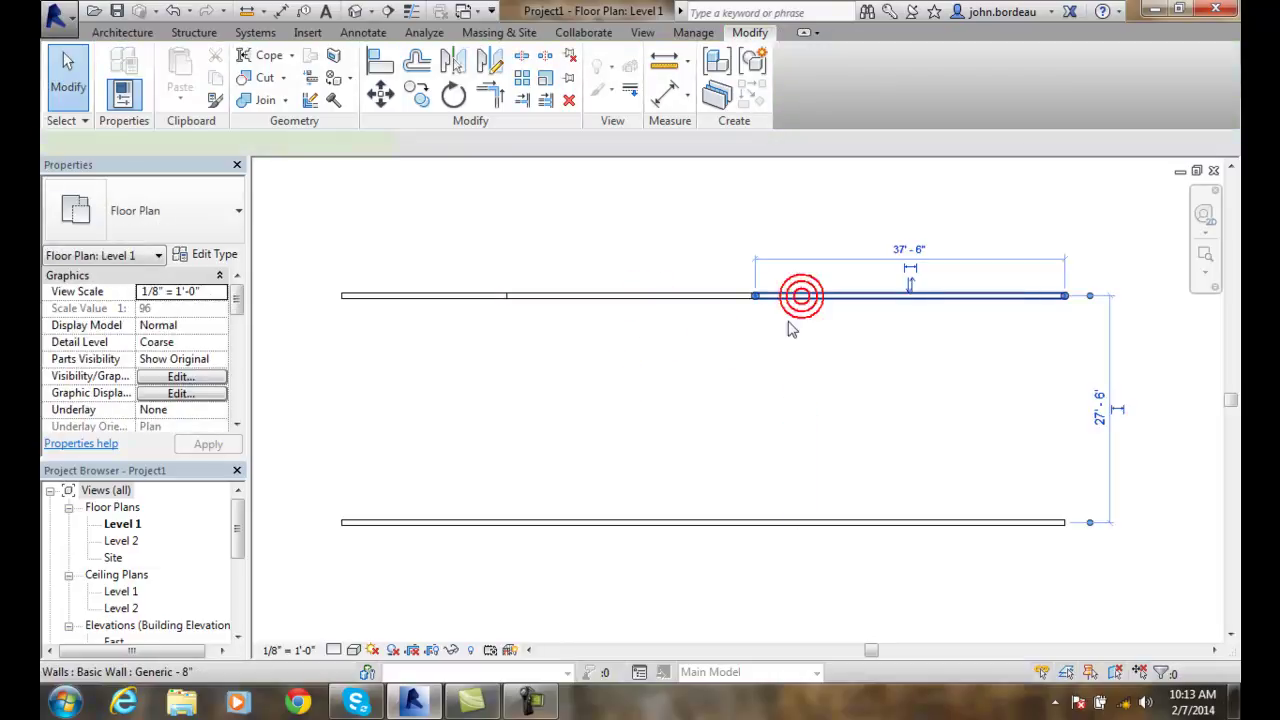
click(736, 362)
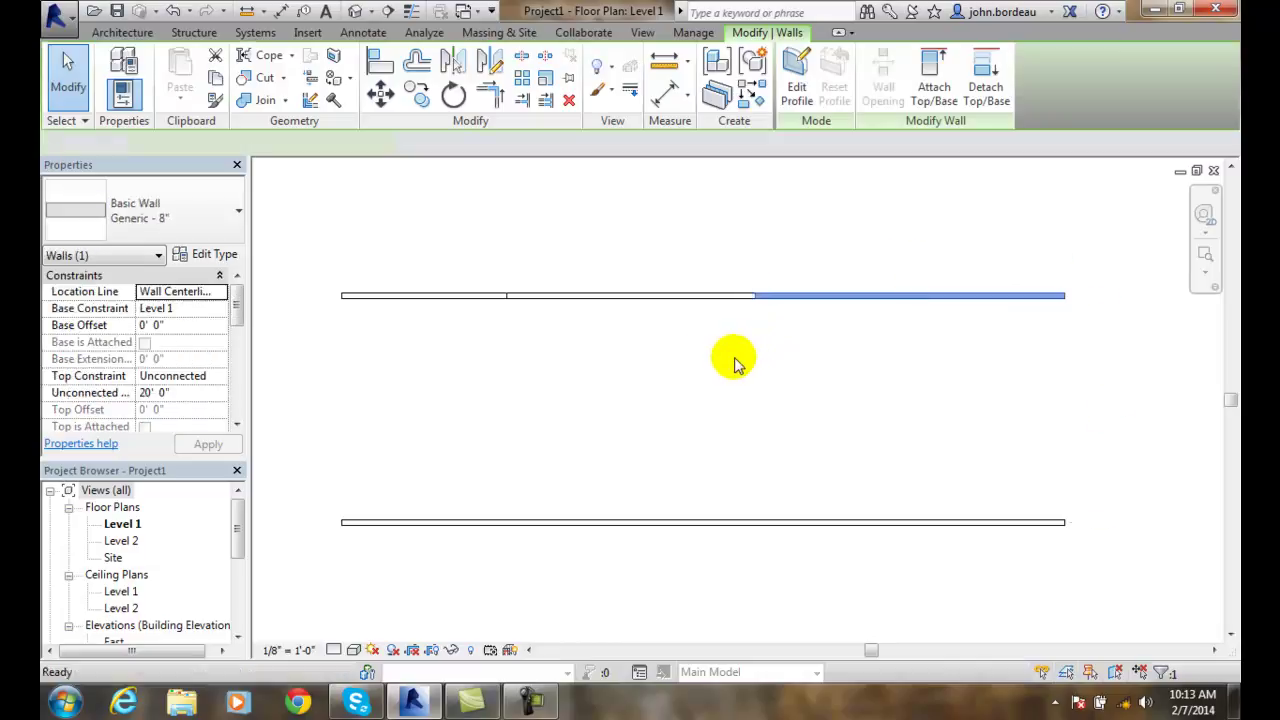
click(438, 299)
click(466, 343)
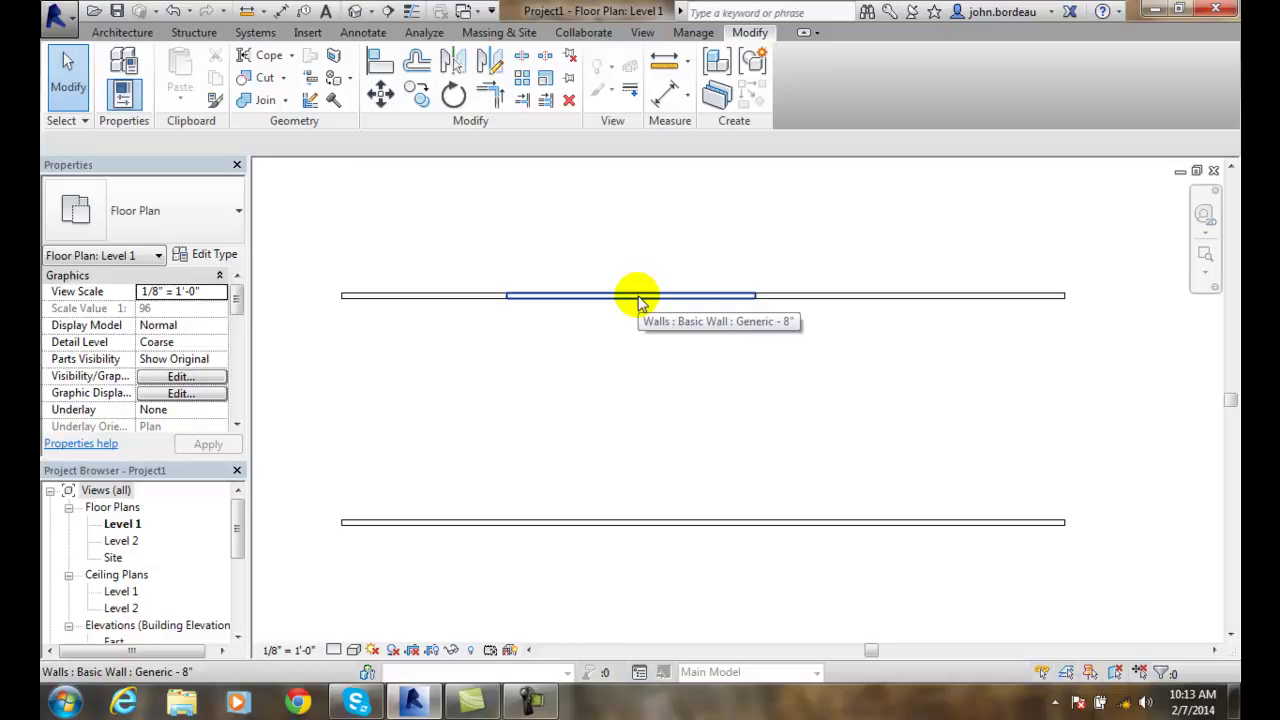
Change the top wall's middle segment to the Exterior - CMU on Mtl. Stud type
click(638, 297)
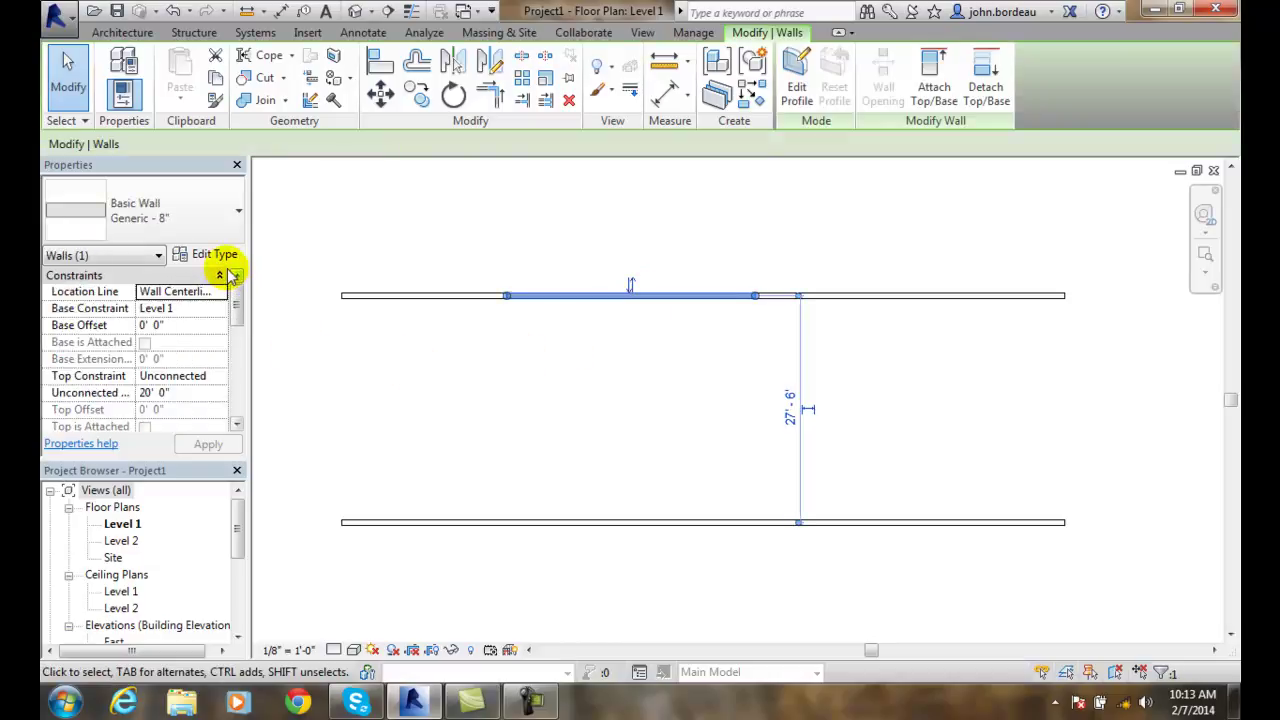
click(238, 238)
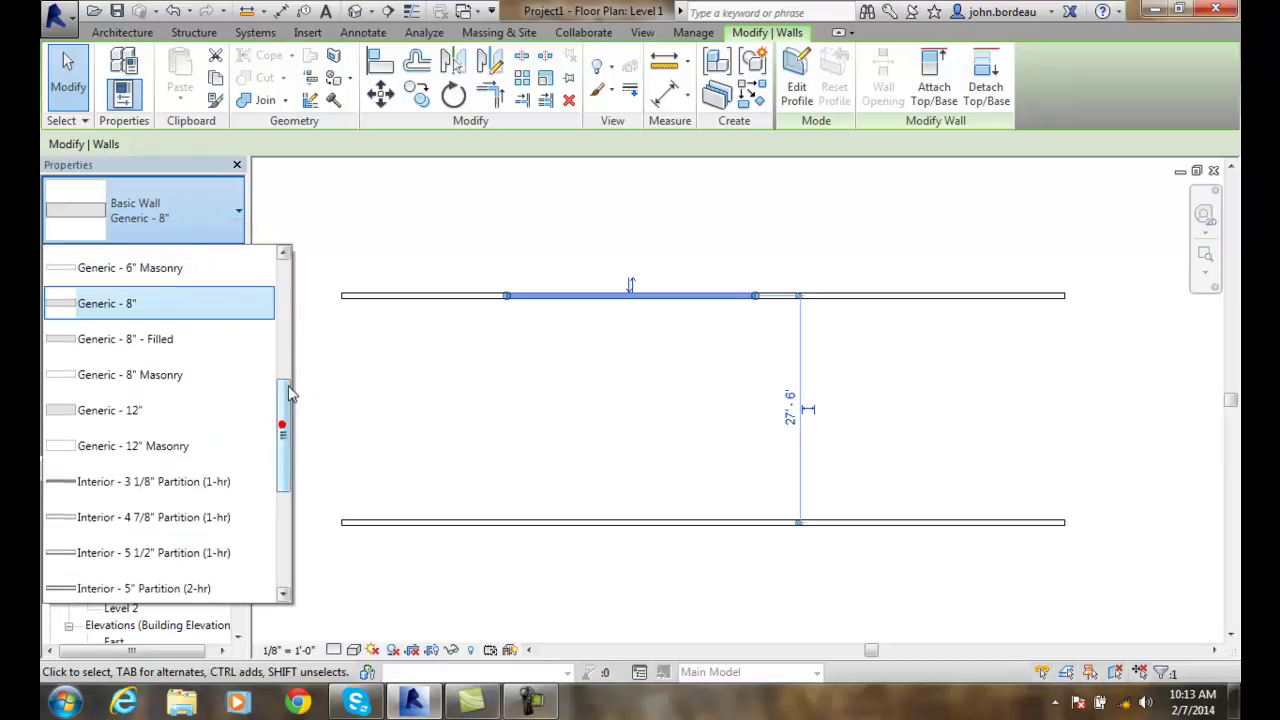
drag(288, 405, 290, 345)
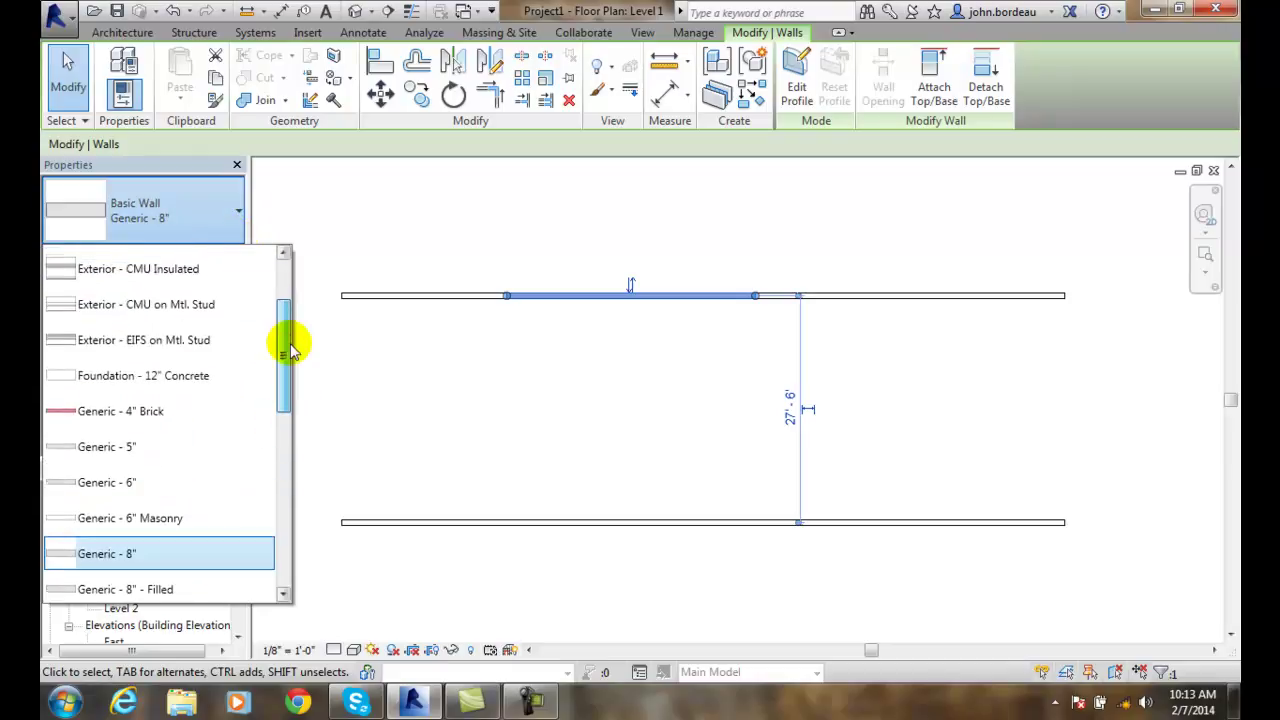
click(140, 304)
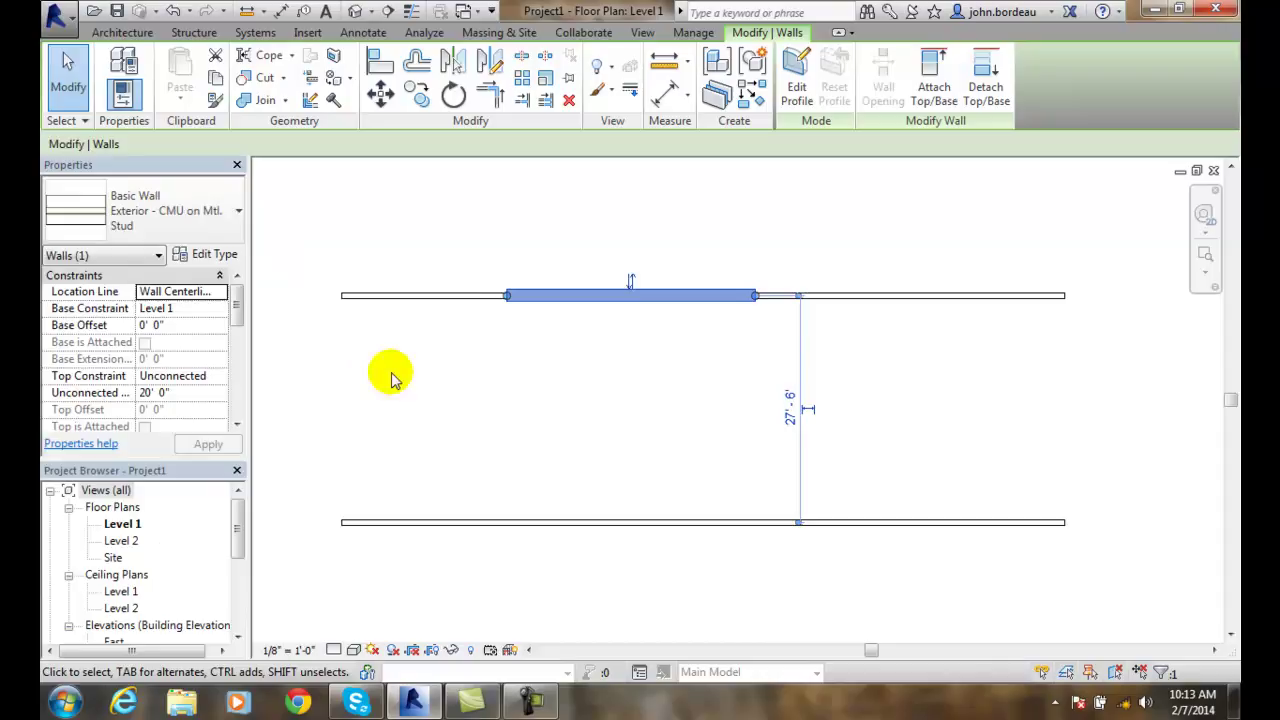
click(520, 360)
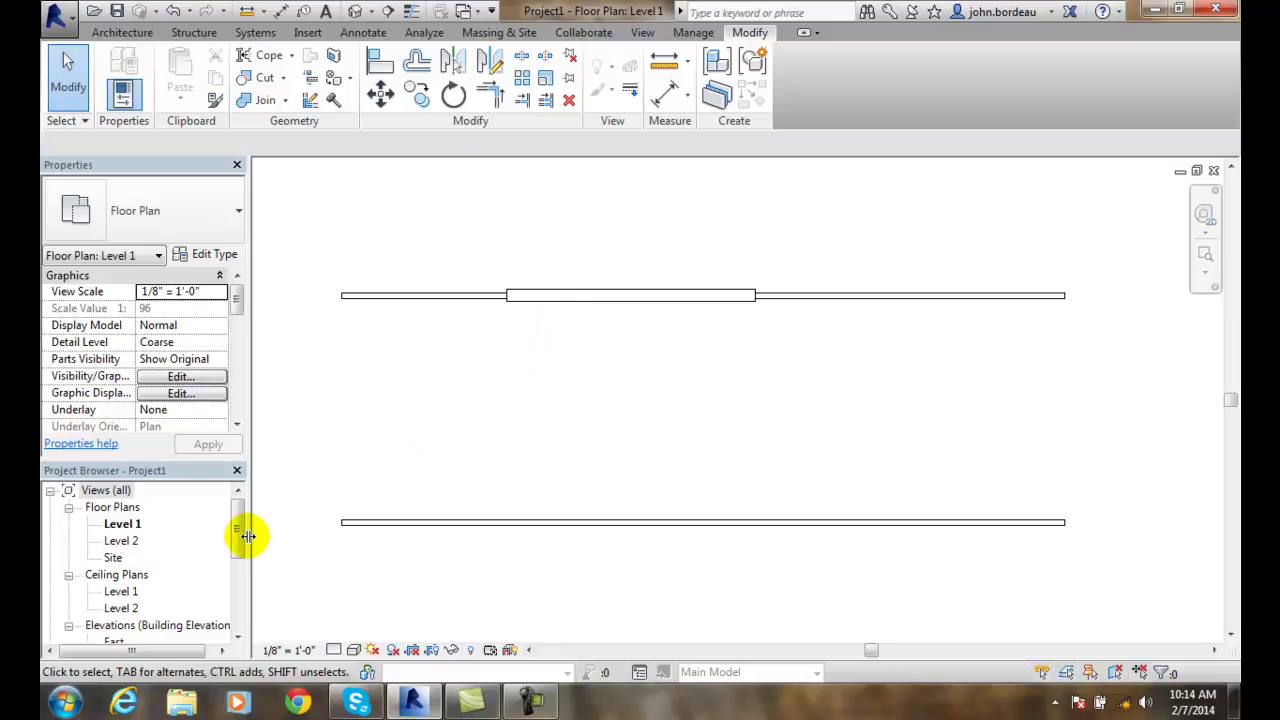
Switch to the Default 3D View from the Quick Access Toolbar
click(353, 16)
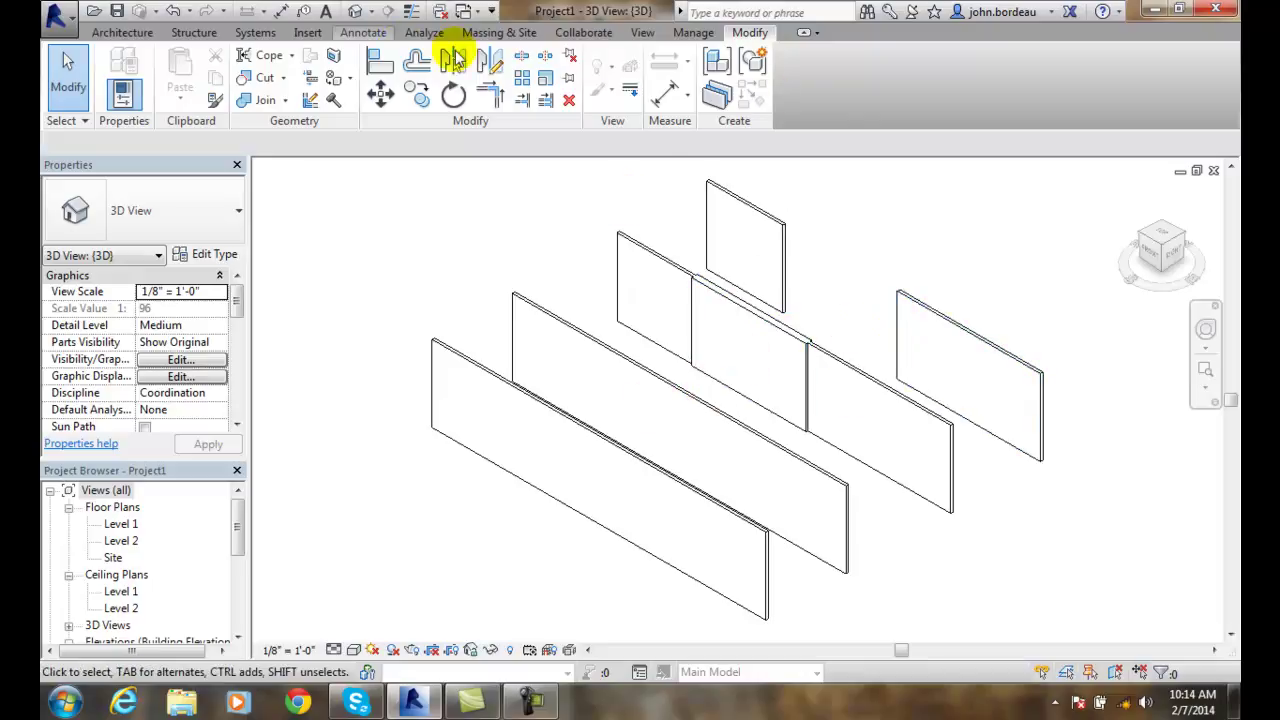
Split the front wall at 20'-0" from its left end and again further right
click(523, 60)
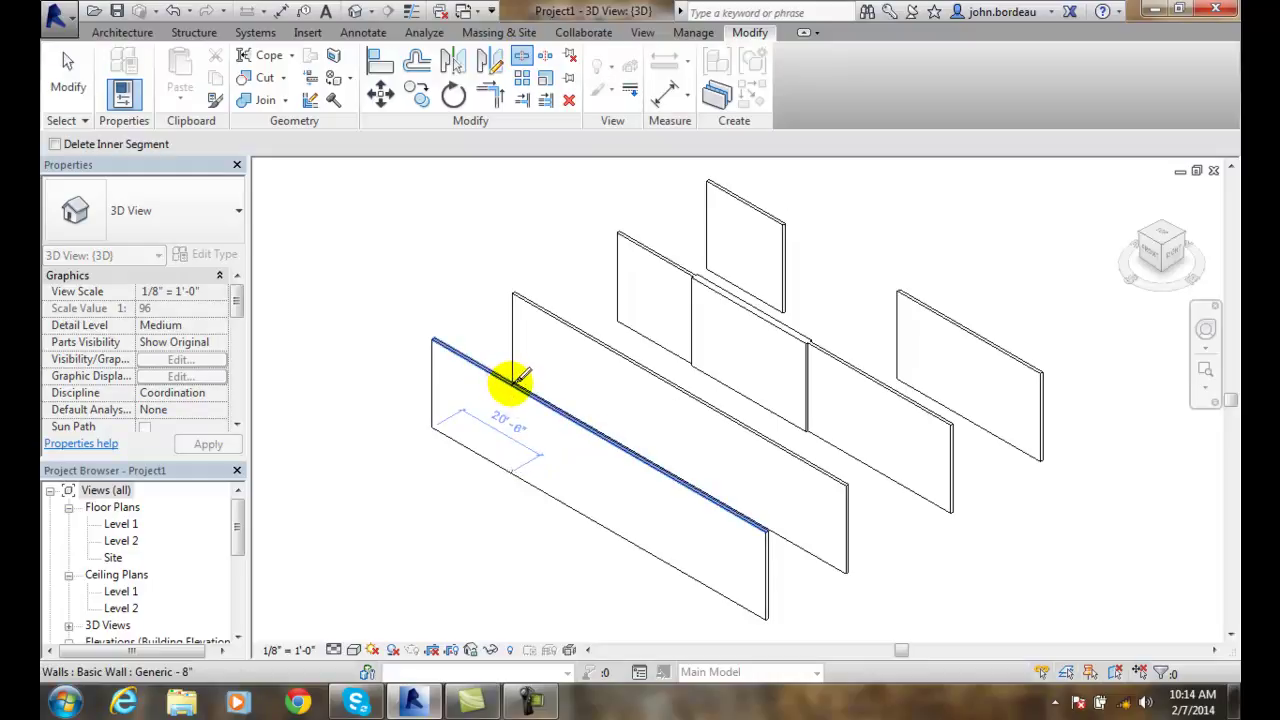
click(512, 381)
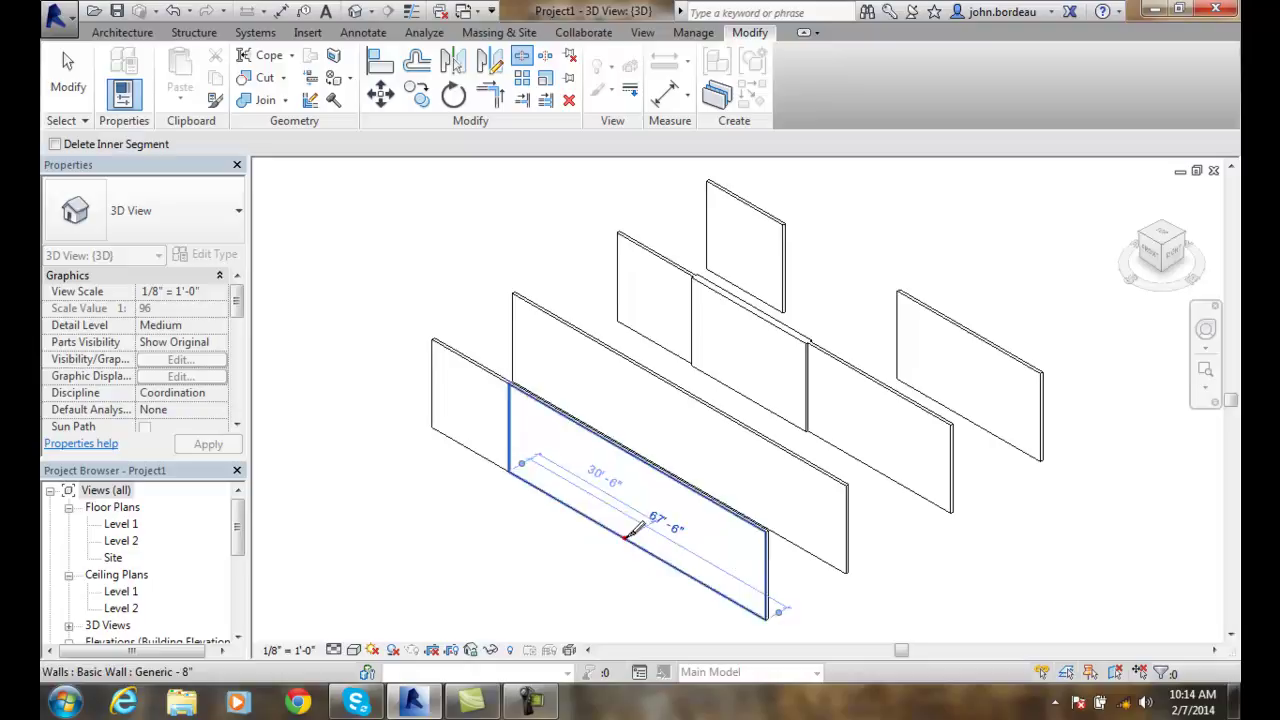
click(626, 535)
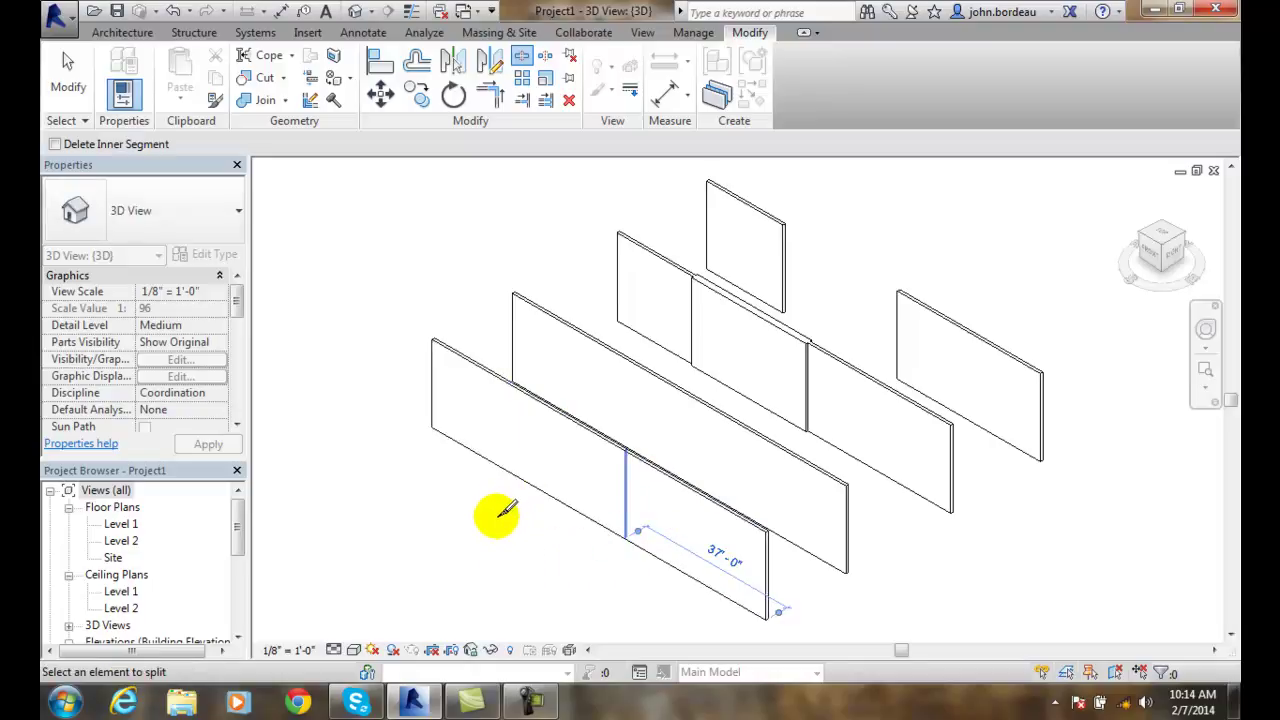
Delete the front wall piece between the two splits, leaving a gap
key(Escape)
key(w)
key(a)
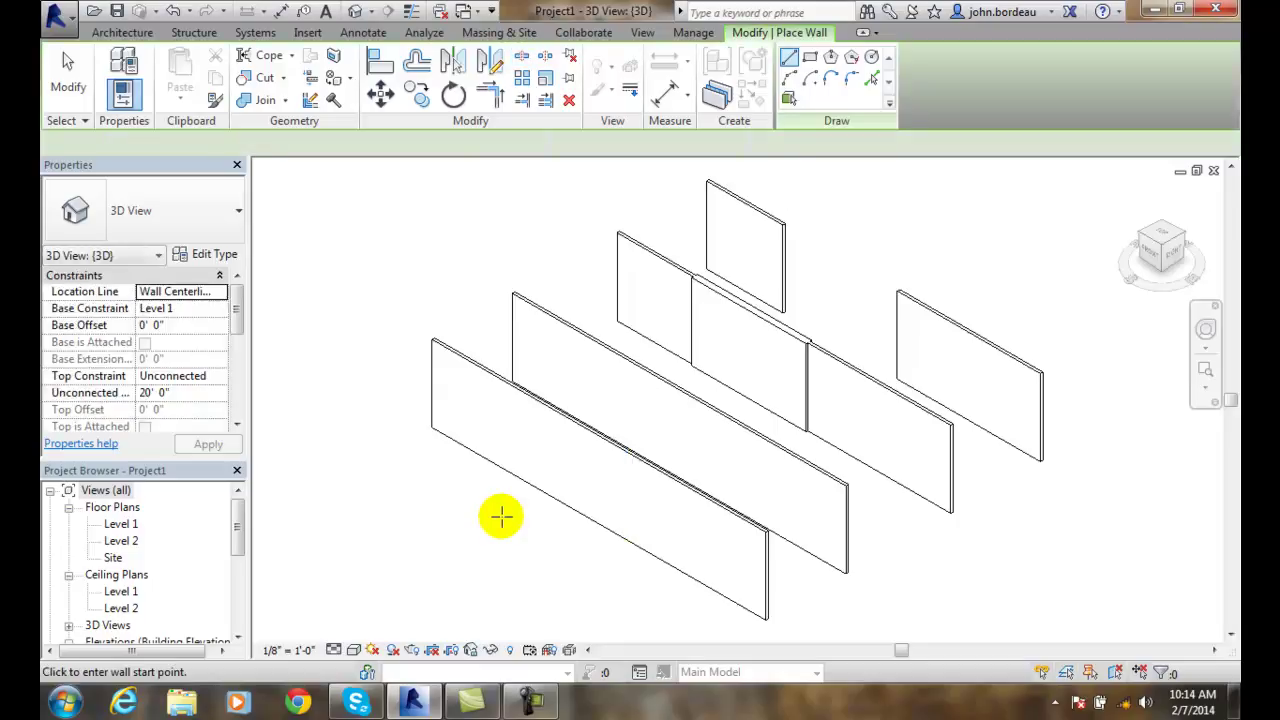
key(Escape)
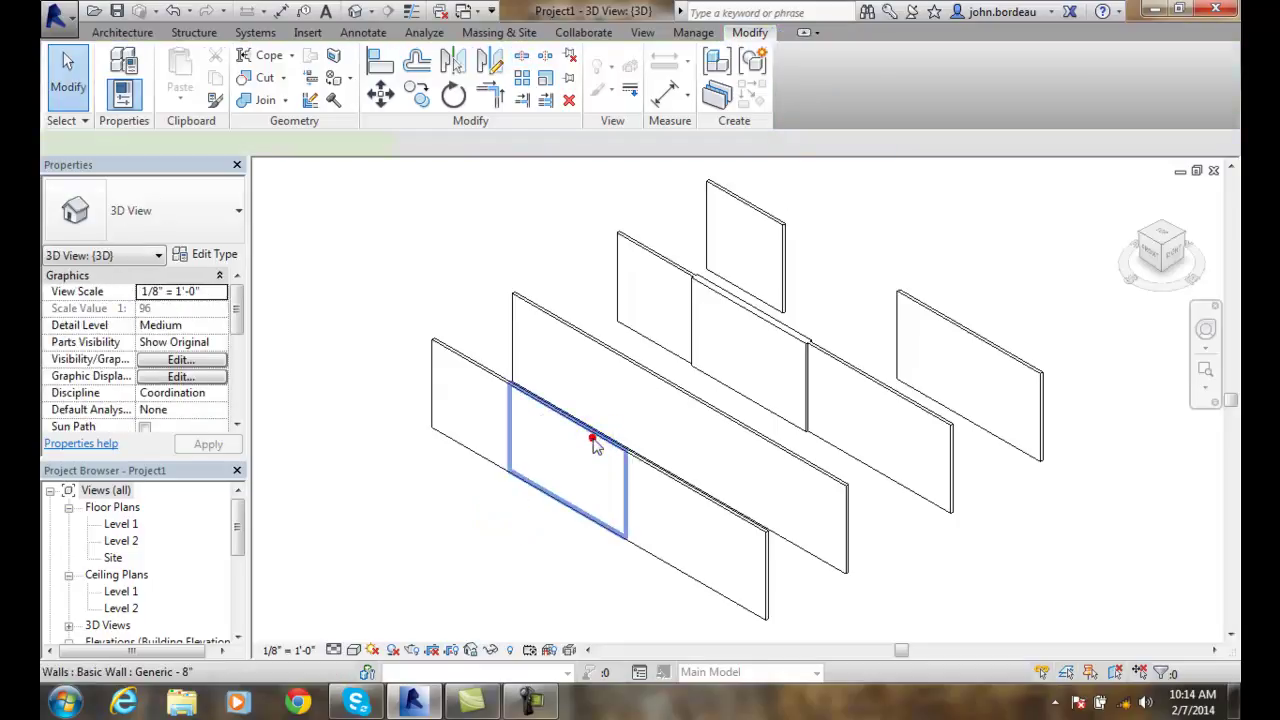
click(588, 450)
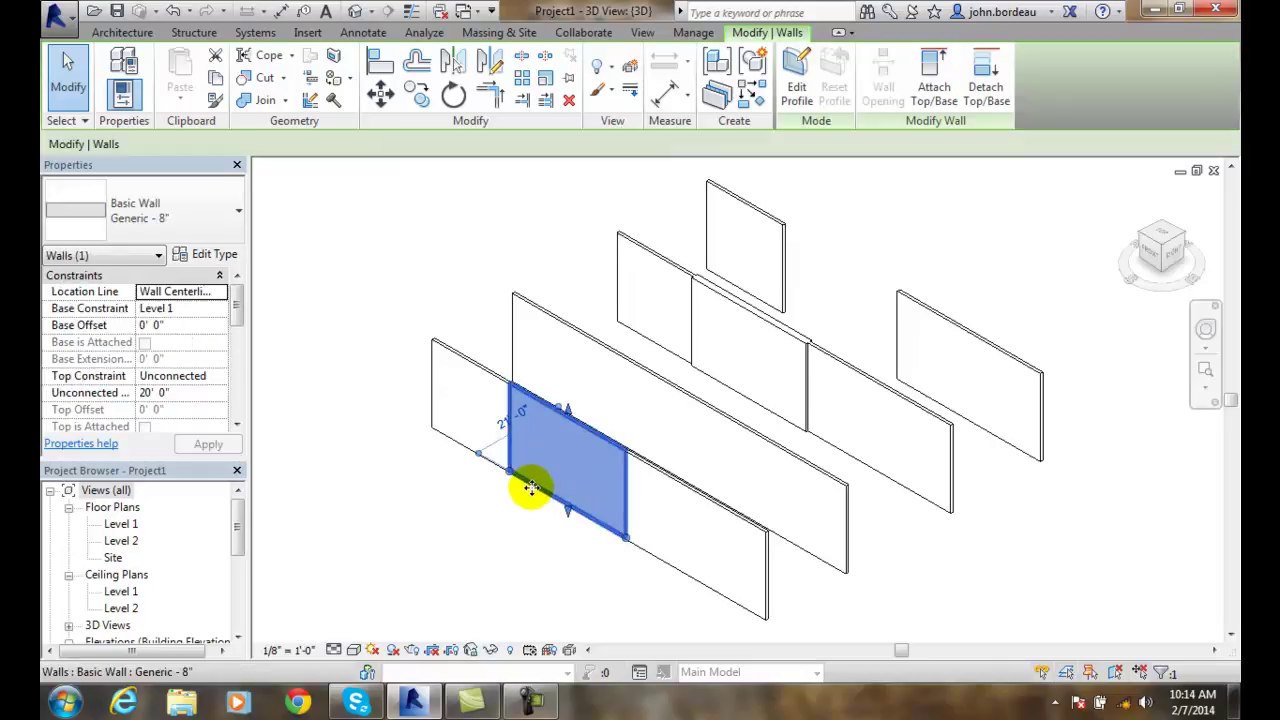
key(Delete)
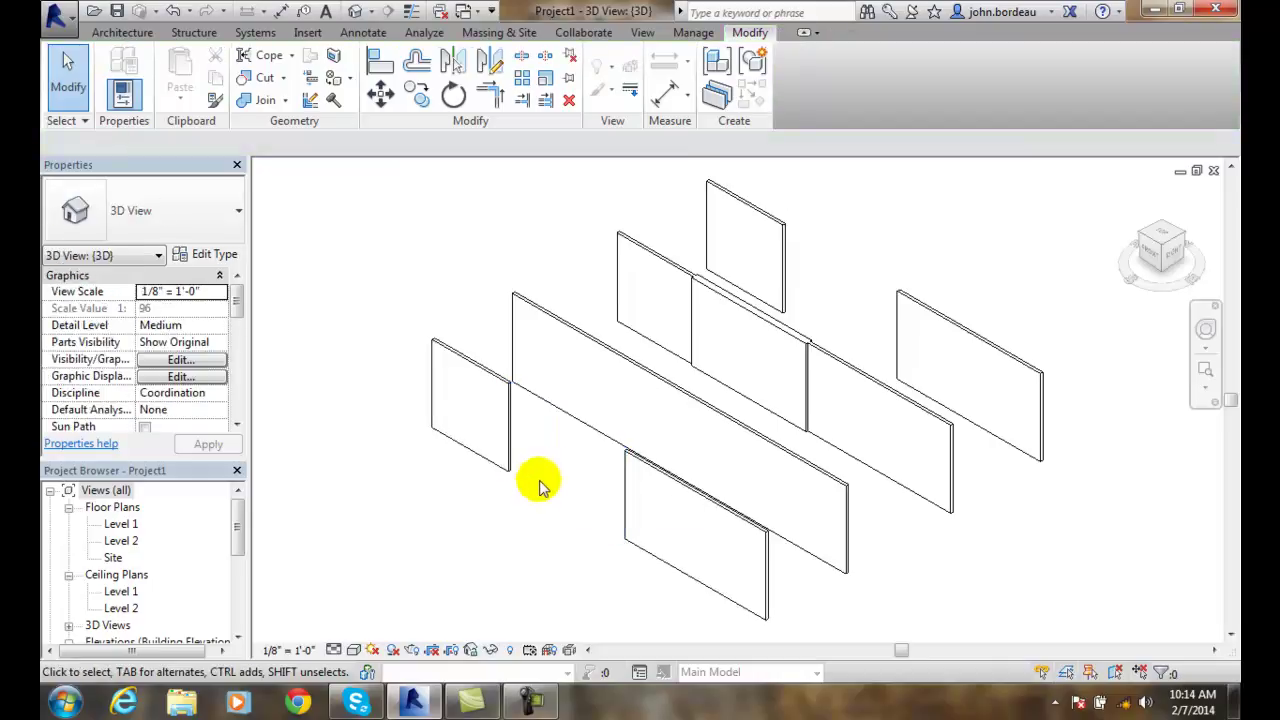